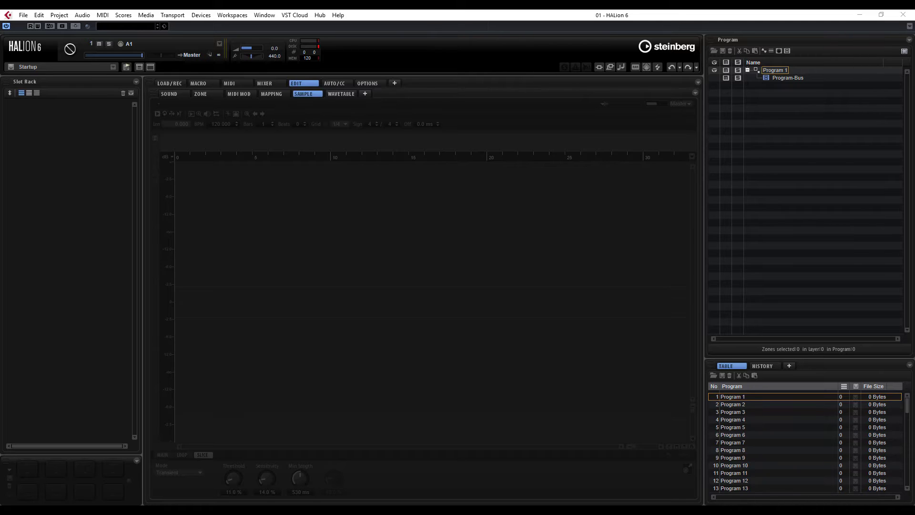
Load Program 1 into the Slot Rack with the hadv_124_getaway_lead_Dm loop and view its sample settings.
{"action": "left_click_drag", "start_coordinate": [735, 395], "coordinate": [52, 136]}
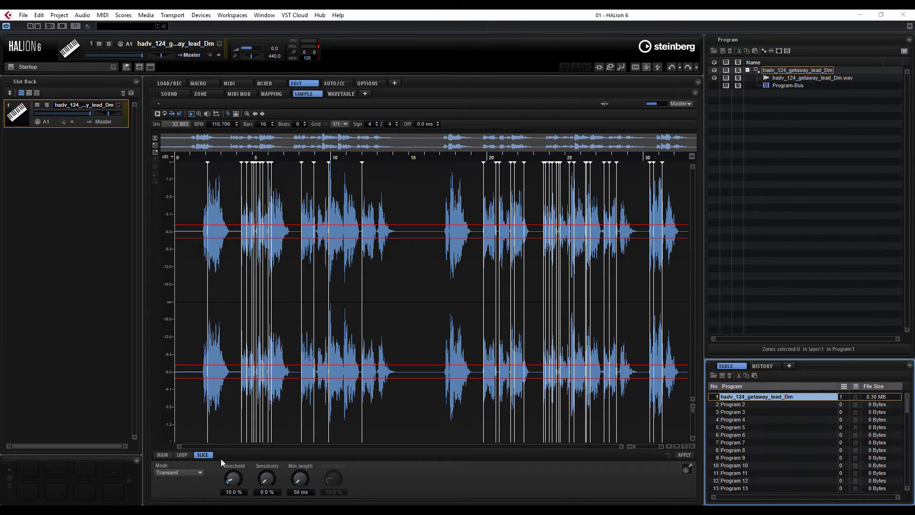
{"action": "left_click", "coordinate": [165, 455]}
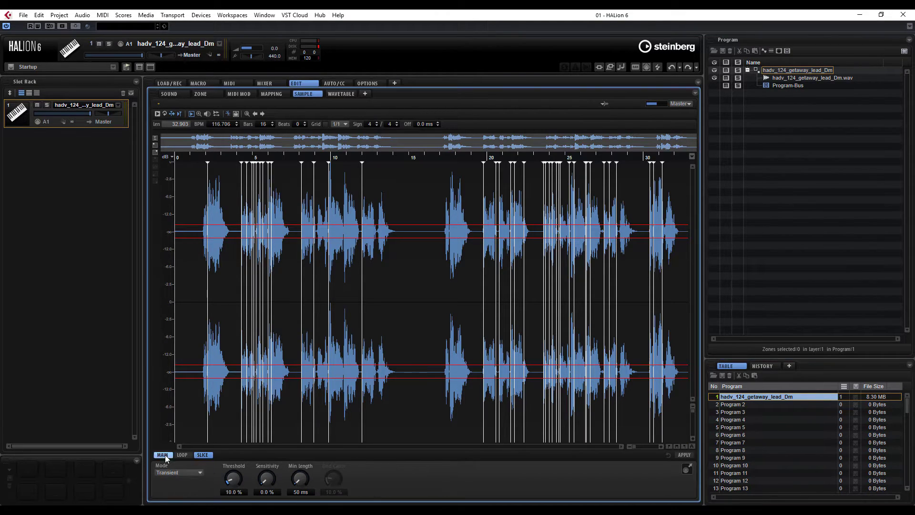
In the Slice tab, raise the detection threshold to 27.5 % with 5 % sensitivity and push minimum length toward 95 ms.
{"action": "left_click", "coordinate": [198, 454]}
{"action": "left_click", "coordinate": [166, 454]}
{"action": "left_click", "coordinate": [185, 457]}
{"action": "left_click", "coordinate": [204, 455]}
{"action": "left_click", "coordinate": [164, 454]}
{"action": "left_click", "coordinate": [187, 454]}
{"action": "left_click", "coordinate": [201, 455]}
{"action": "mouse_move", "coordinate": [238, 486]}
{"action": "left_mouse_down"}
{"action": "mouse_move", "coordinate": [245, 430]}
{"action": "mouse_move", "coordinate": [278, 464]}
{"action": "mouse_move", "coordinate": [237, 493]}
{"action": "mouse_move", "coordinate": [270, 485]}
{"action": "mouse_move", "coordinate": [242, 483]}
{"action": "mouse_move", "coordinate": [240, 495]}
{"action": "left_mouse_up"}
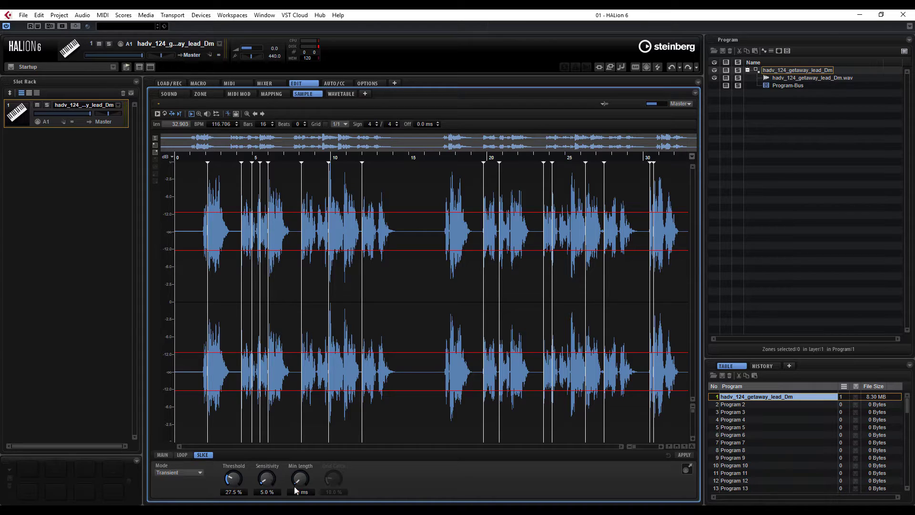
{"action": "left_click_drag", "start_coordinate": [301, 482], "coordinate": [306, 470]}
Zoom in on the waveform and set a slice point just before the first note.
{"action": "left_click", "coordinate": [662, 446]}
{"action": "left_click", "coordinate": [662, 447]}
{"action": "left_click", "coordinate": [662, 447]}
{"action": "left_click", "coordinate": [662, 447]}
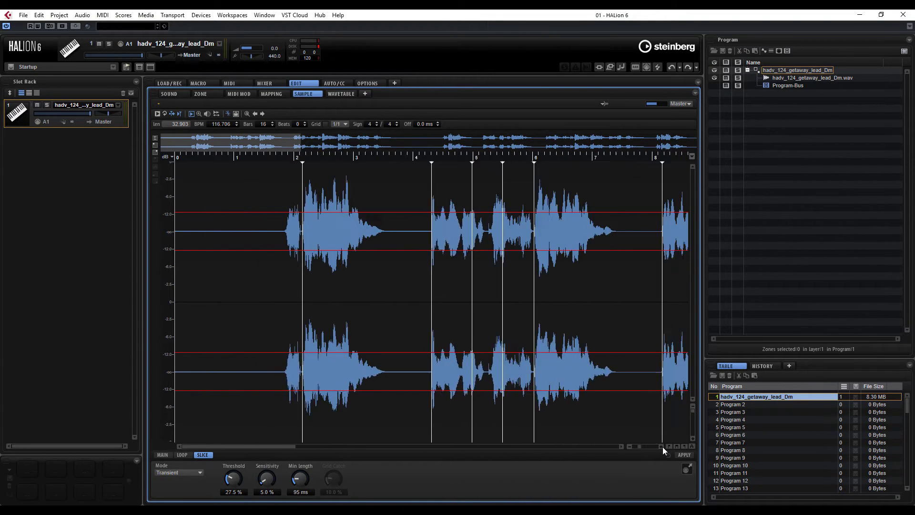
{"action": "left_click", "coordinate": [662, 447]}
{"action": "left_click", "coordinate": [662, 447]}
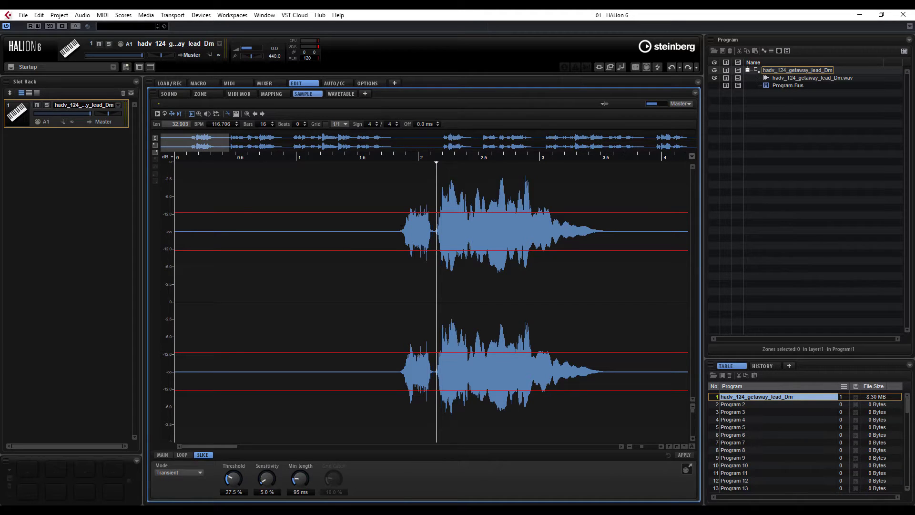
{"action": "left_click_drag", "start_coordinate": [400, 286], "coordinate": [176, 286]}
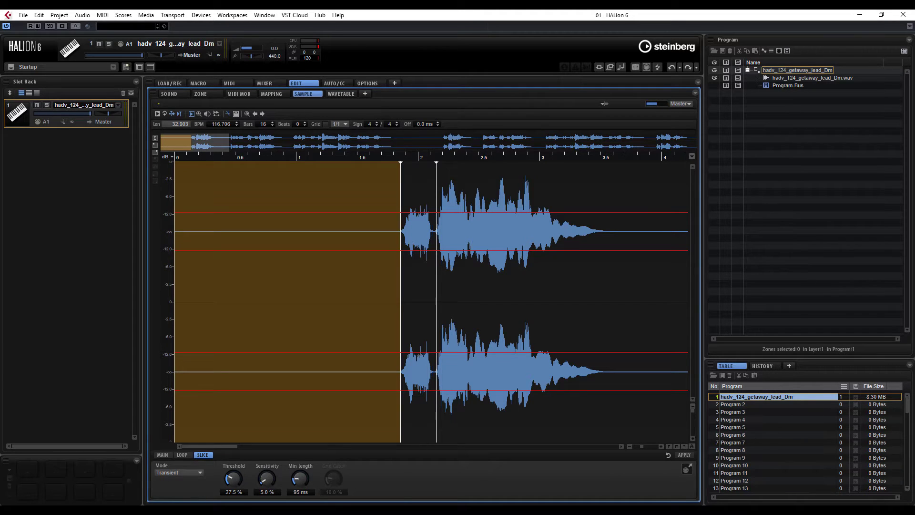
Shift the neighbouring slice boundaries later and earlier to fit the phrase's notes.
{"action": "left_click", "coordinate": [436, 165]}
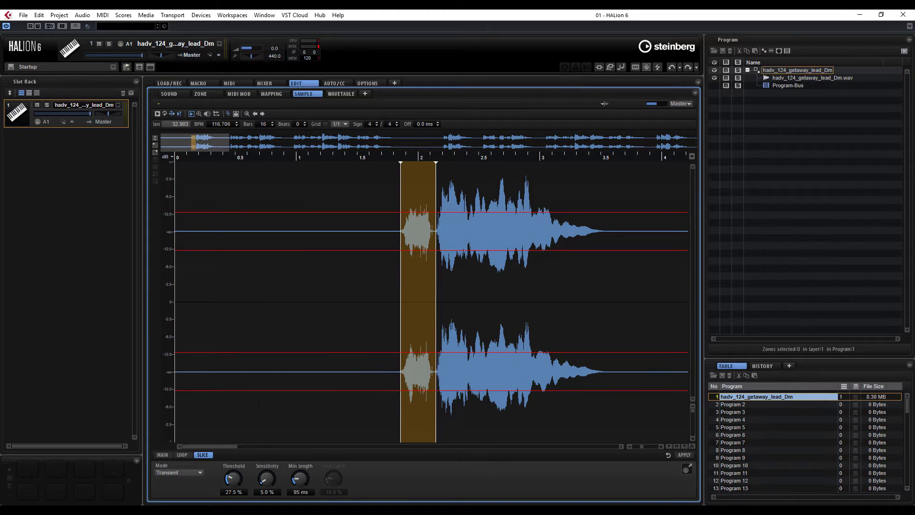
{"action": "left_click_drag", "start_coordinate": [227, 445], "coordinate": [270, 447]}
{"action": "mouse_move", "coordinate": [389, 165]}
{"action": "left_mouse_down"}
{"action": "mouse_move", "coordinate": [380, 165]}
{"action": "mouse_move", "coordinate": [422, 167]}
{"action": "mouse_move", "coordinate": [366, 166]}
{"action": "left_mouse_up"}
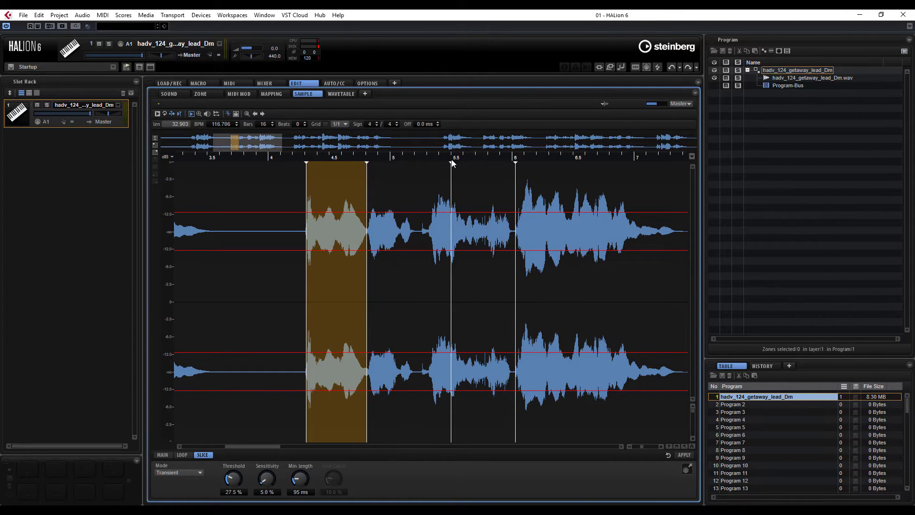
{"action": "left_click_drag", "start_coordinate": [450, 165], "coordinate": [418, 167]}
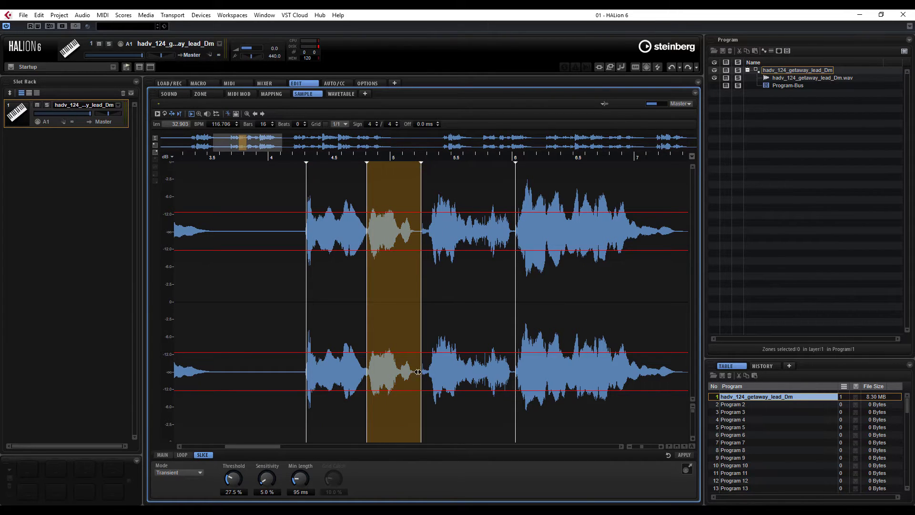
{"action": "left_click_drag", "start_coordinate": [273, 447], "coordinate": [344, 449]}
Audition individual slices, including the one at bar 12, and apply the slicing.
{"action": "left_click", "coordinate": [327, 376]}
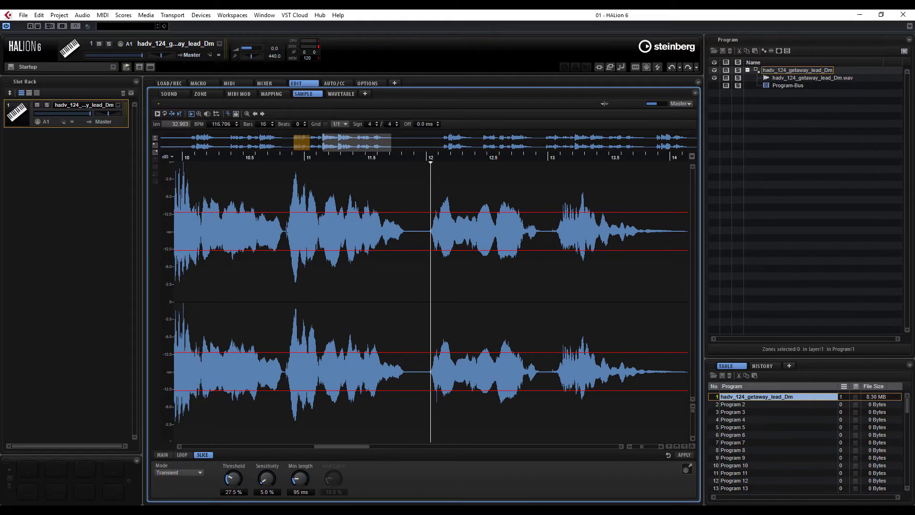
{"action": "left_click", "coordinate": [282, 231]}
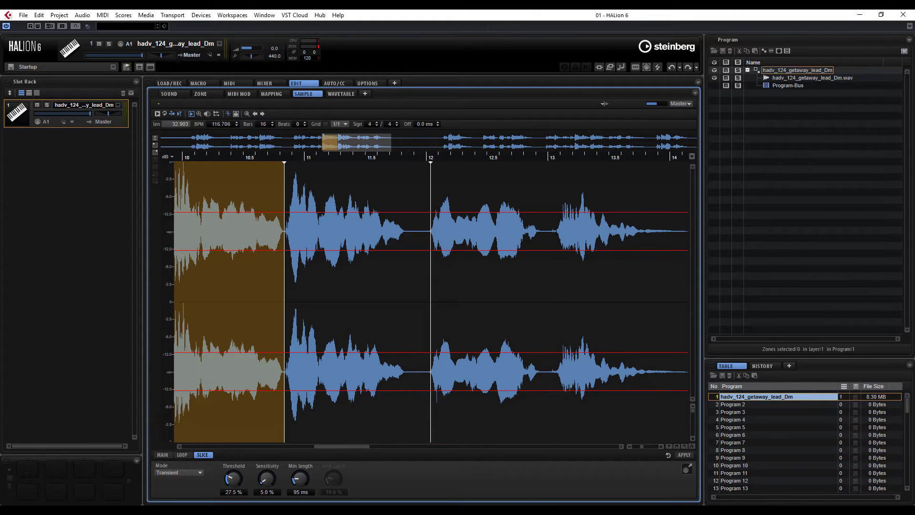
{"action": "left_click", "coordinate": [491, 286]}
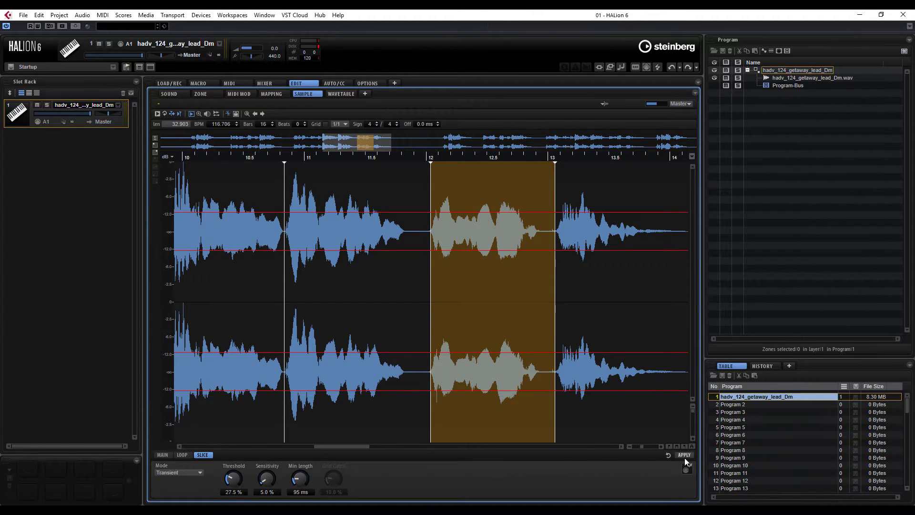
{"action": "left_click", "coordinate": [684, 455]}
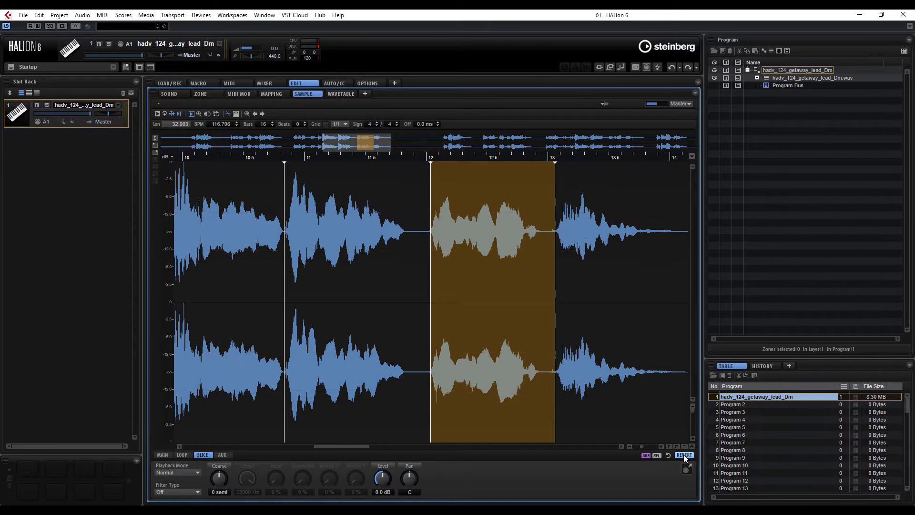
{"action": "left_click", "coordinate": [280, 95]}
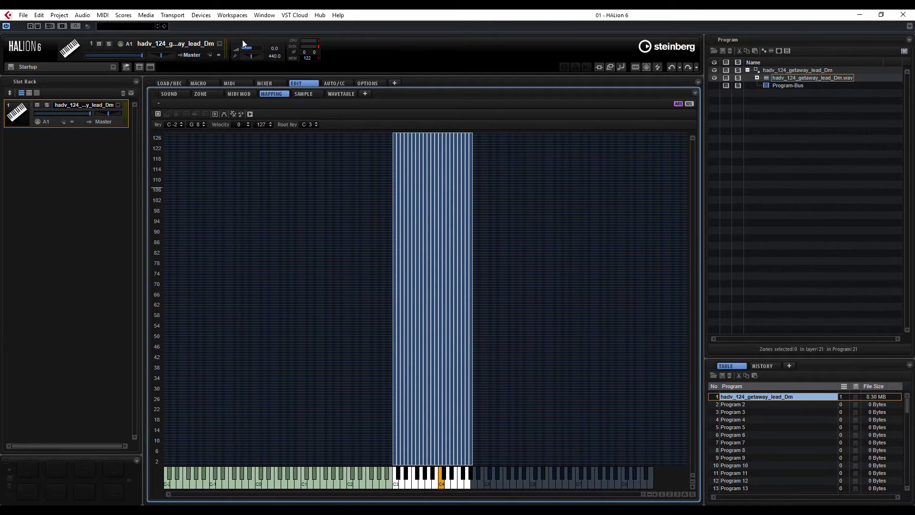
{"action": "left_click", "coordinate": [303, 94]}
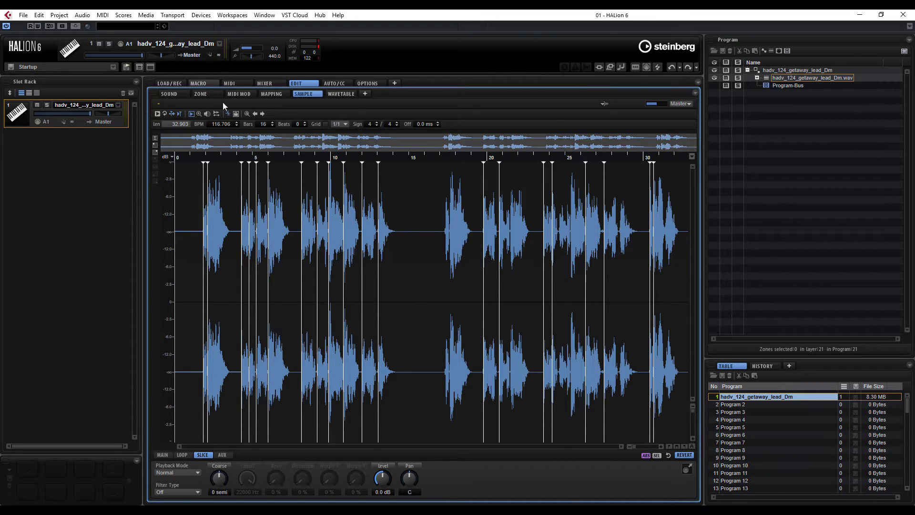
Open the Zone editor for the sliced zones with Voice Control and all other sections visible.
{"action": "left_click", "coordinate": [243, 93]}
{"action": "left_click", "coordinate": [274, 93]}
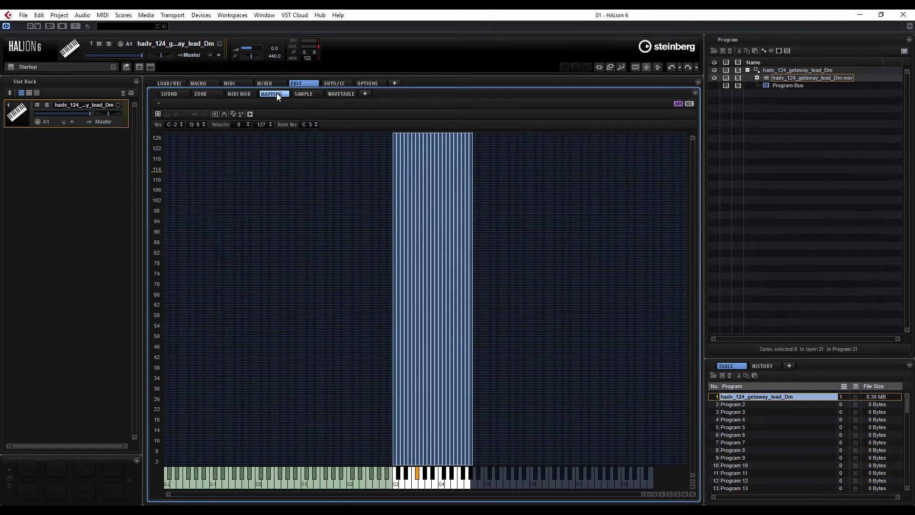
{"action": "left_click", "coordinate": [204, 93]}
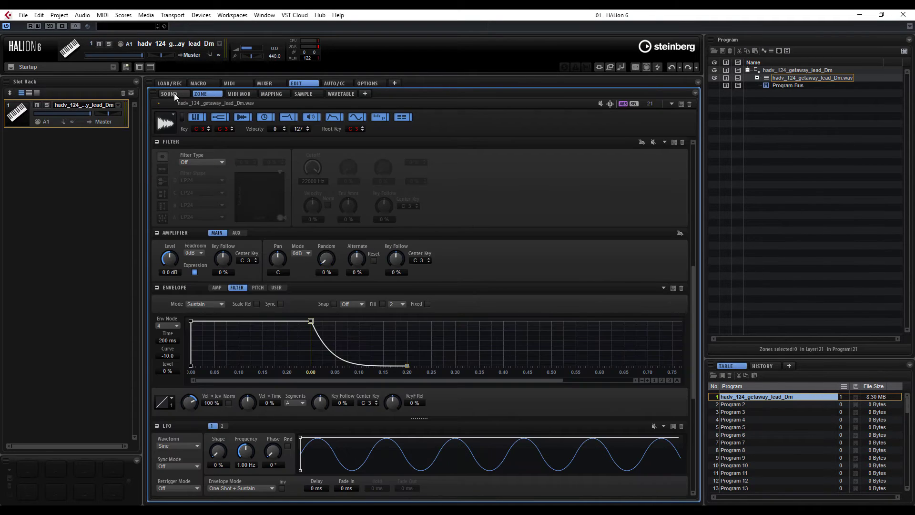
{"action": "left_click", "coordinate": [183, 117]}
{"action": "left_click", "coordinate": [183, 117]}
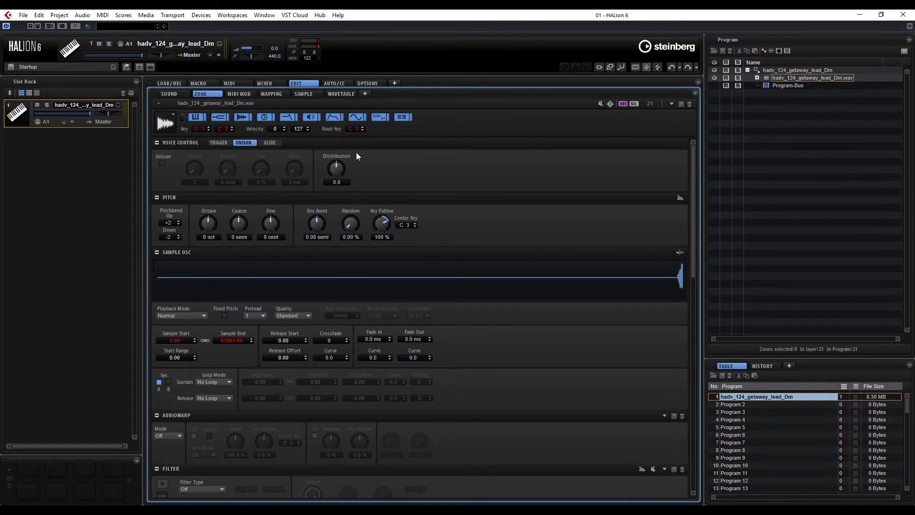
Enable unison with 3 voices, 11 cent detune, 44 % pan, 43 ms delay and 40 distribution.
{"action": "left_click", "coordinate": [162, 163]}
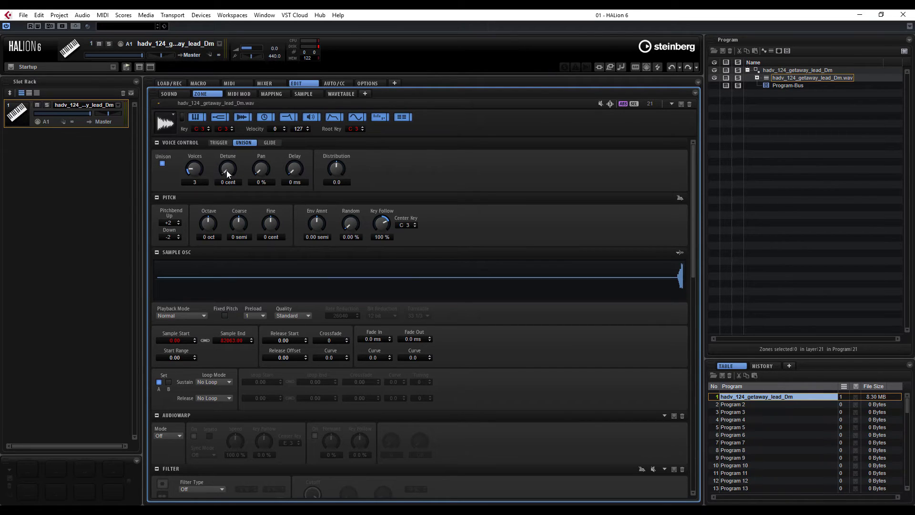
{"action": "left_click_drag", "start_coordinate": [261, 168], "coordinate": [321, 155]}
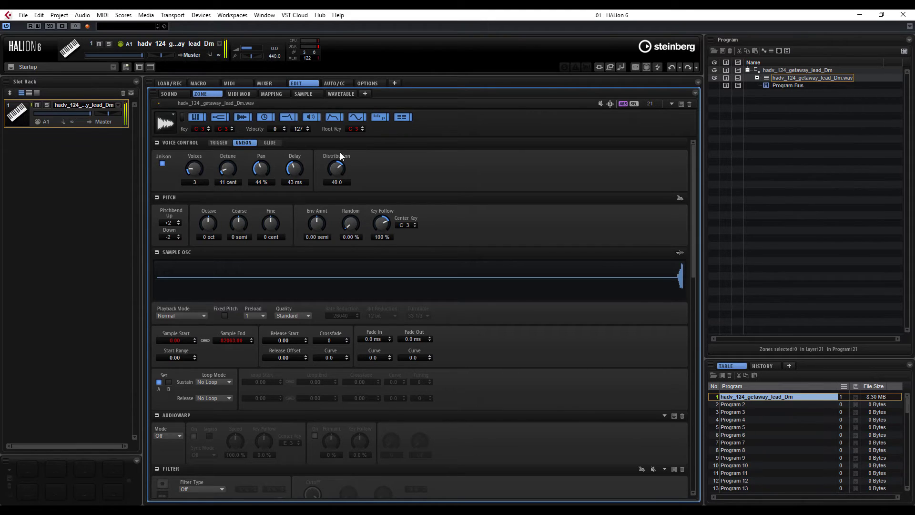
Set the zone filter type to Classic, lower its cutoff, and show Voice Control again.
{"action": "left_click", "coordinate": [285, 119]}
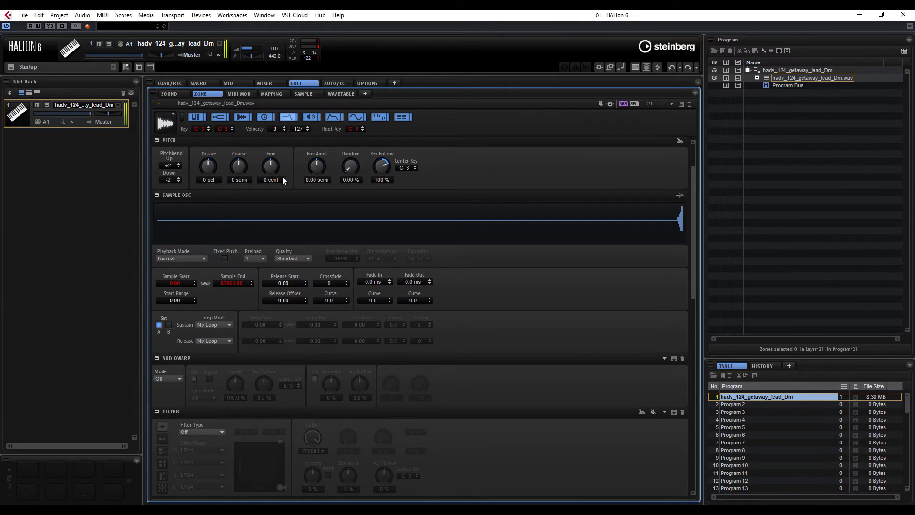
{"action": "left_click", "coordinate": [217, 431]}
{"action": "left_click", "coordinate": [217, 345]}
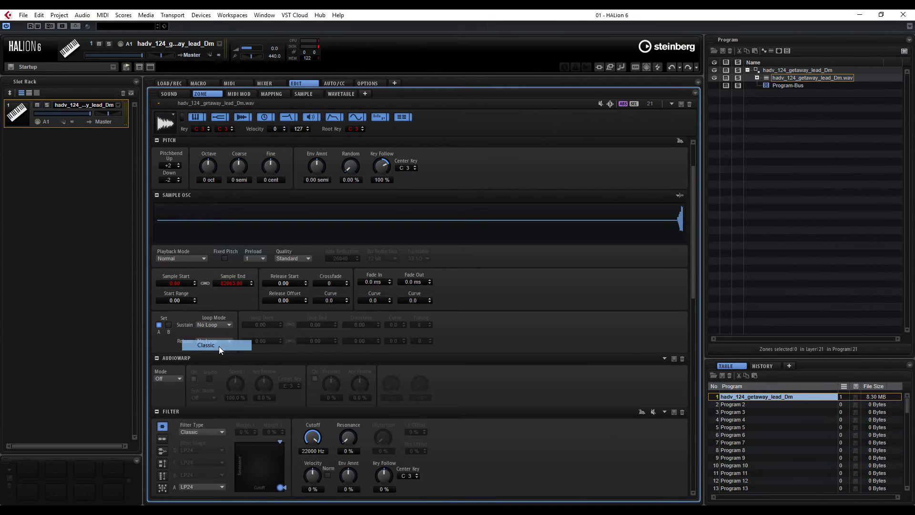
{"action": "mouse_move", "coordinate": [310, 441]}
{"action": "left_mouse_down"}
{"action": "mouse_move", "coordinate": [303, 476]}
{"action": "mouse_move", "coordinate": [312, 452]}
{"action": "left_mouse_up"}
{"action": "left_click", "coordinate": [403, 117]}
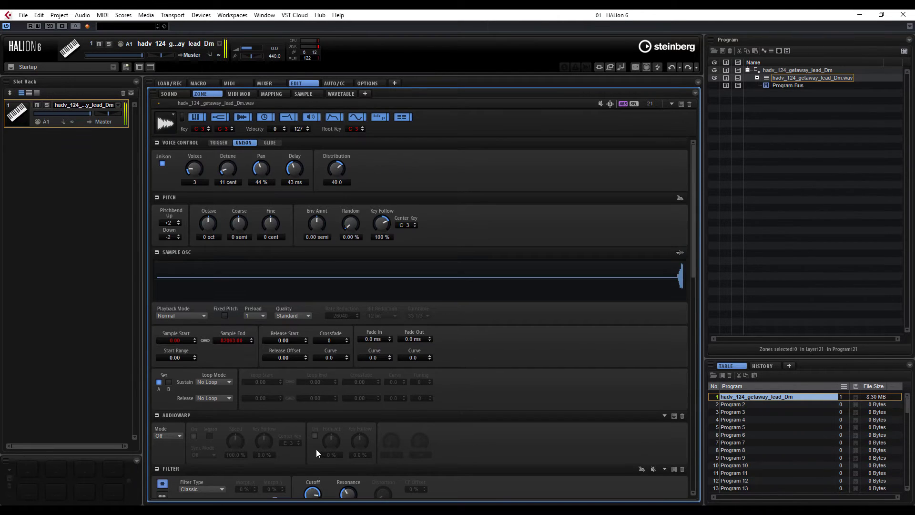
Route LFO 1 to filter Cutoff in the Modulation Matrix and speed the LFO to about 6 Hz.
{"action": "scroll", "coordinate": [215, 321], "scroll_direction": "down", "scroll_amount": 10}
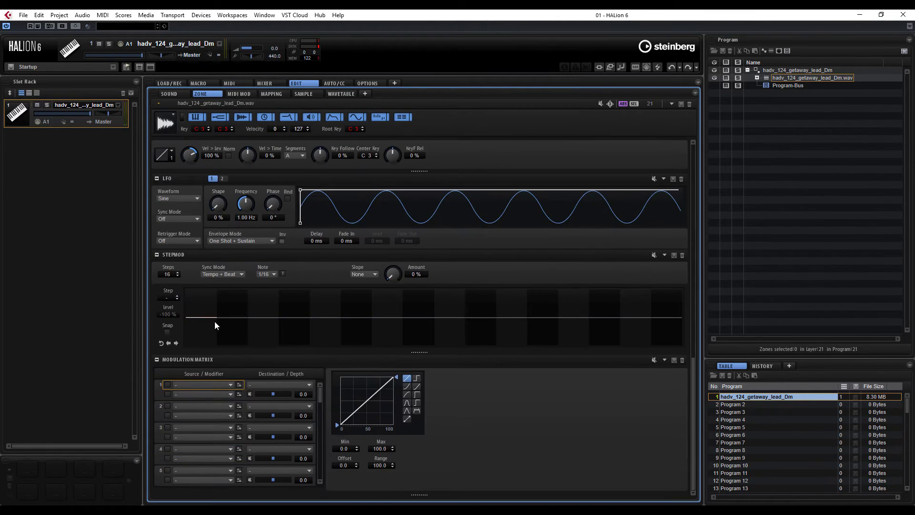
{"action": "left_click", "coordinate": [207, 385]}
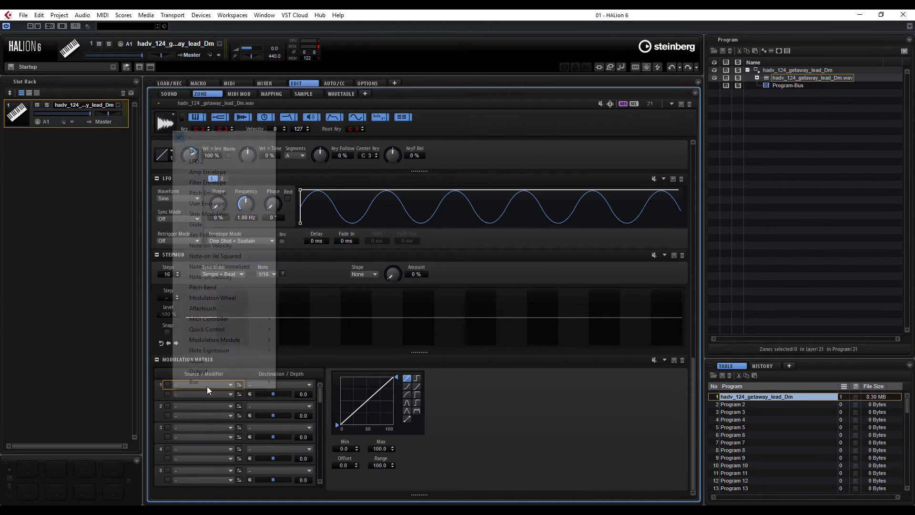
{"action": "left_click", "coordinate": [228, 153]}
{"action": "left_click", "coordinate": [279, 386]}
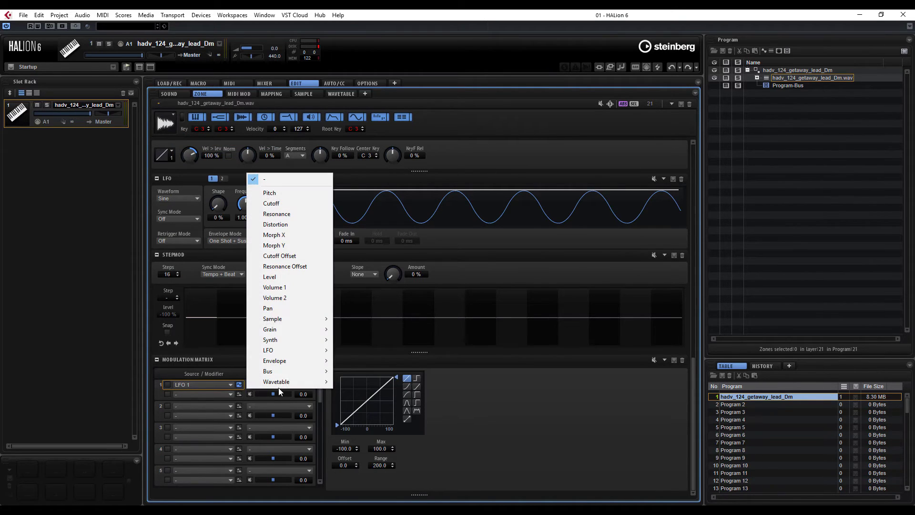
{"action": "left_click", "coordinate": [282, 203]}
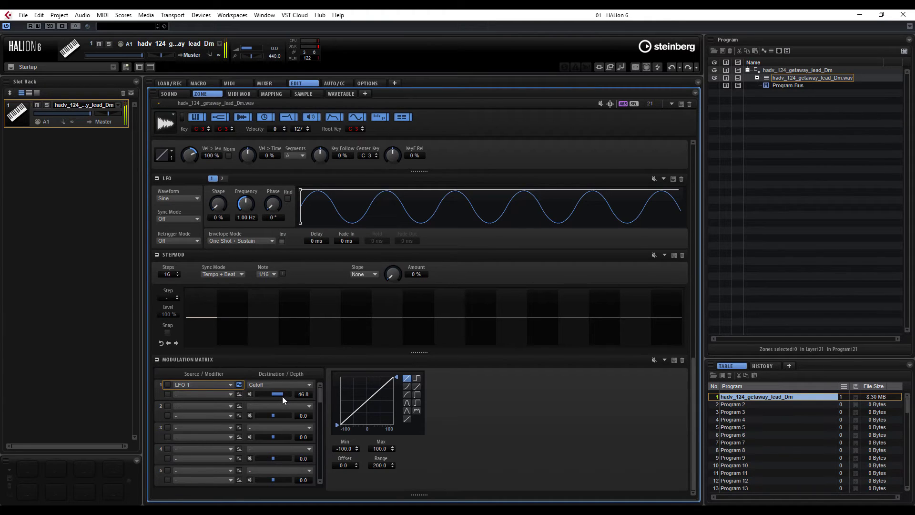
{"action": "scroll", "coordinate": [285, 397], "scroll_direction": "up", "scroll_amount": 5}
{"action": "left_click_drag", "start_coordinate": [245, 207], "coordinate": [250, 178]}
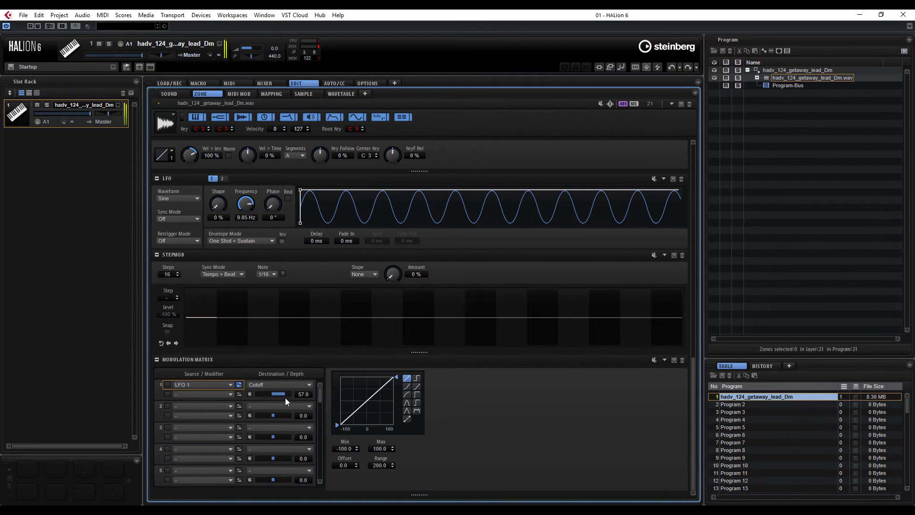
Lower the LFO 1 cutoff depth to 24.1 and scale it by Note-on Velocity.
{"action": "left_click_drag", "start_coordinate": [279, 395], "coordinate": [273, 394]}
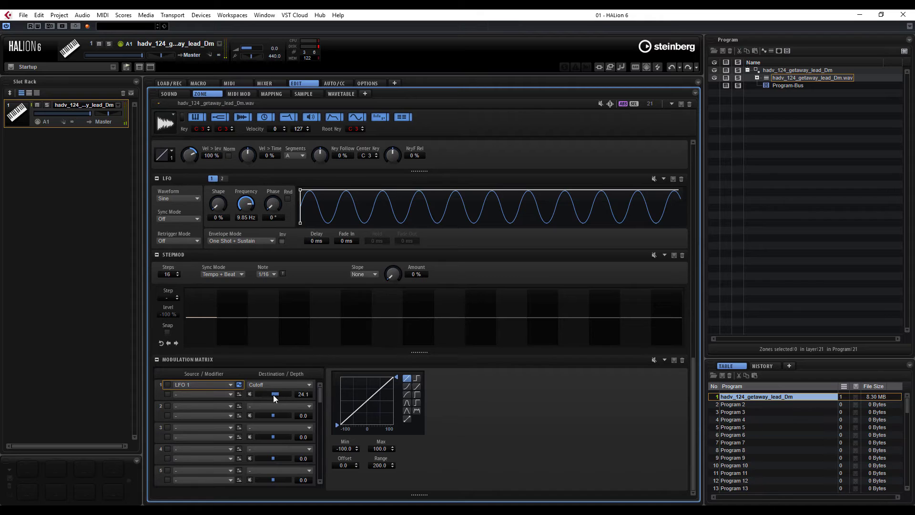
{"action": "left_click", "coordinate": [218, 396]}
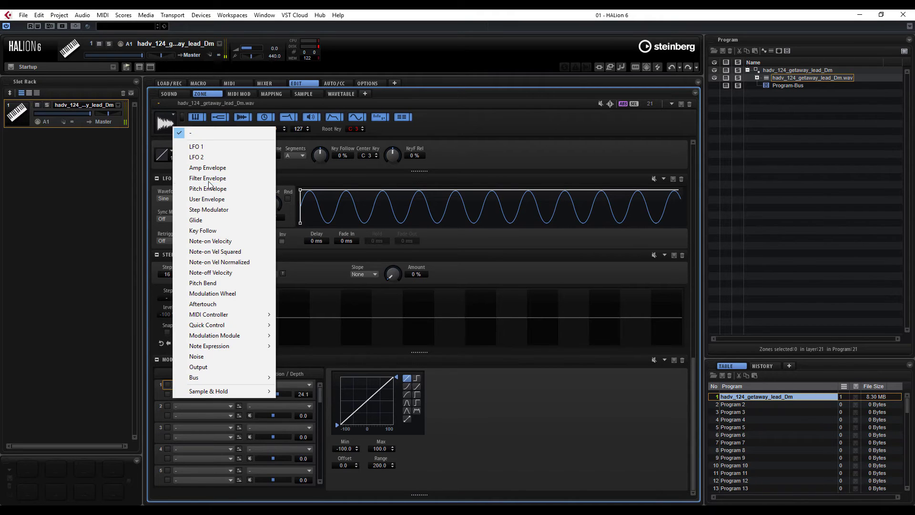
{"action": "left_click", "coordinate": [223, 241]}
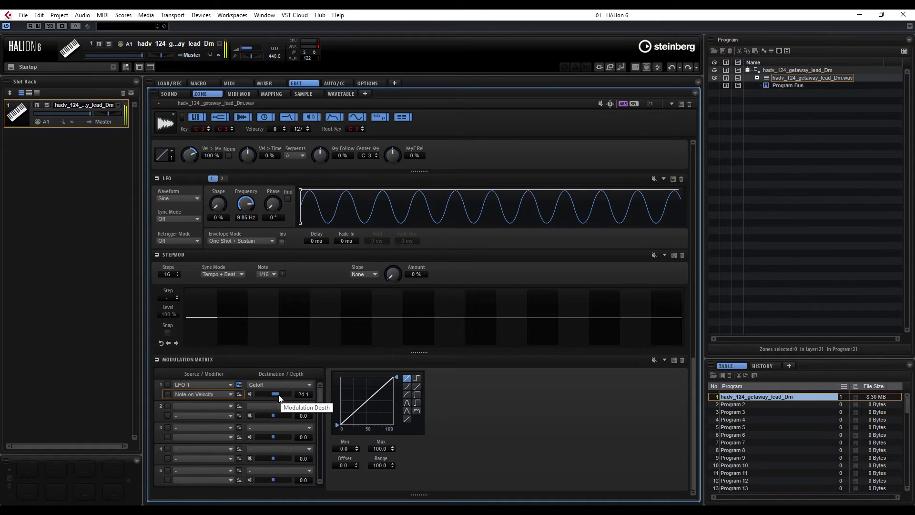
Add a second route from Note-on Velocity to Cutoff with depth 31.6.
{"action": "left_click", "coordinate": [225, 406]}
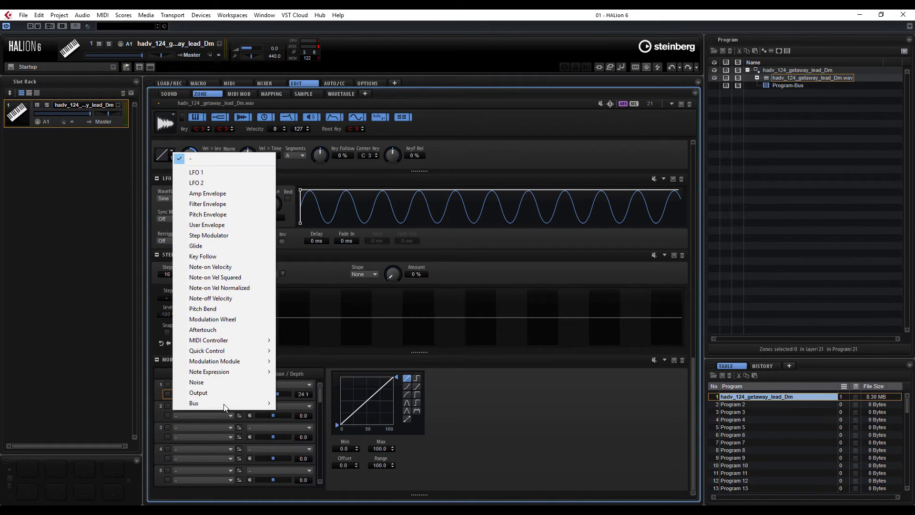
{"action": "left_click", "coordinate": [220, 267]}
{"action": "left_click", "coordinate": [281, 406]}
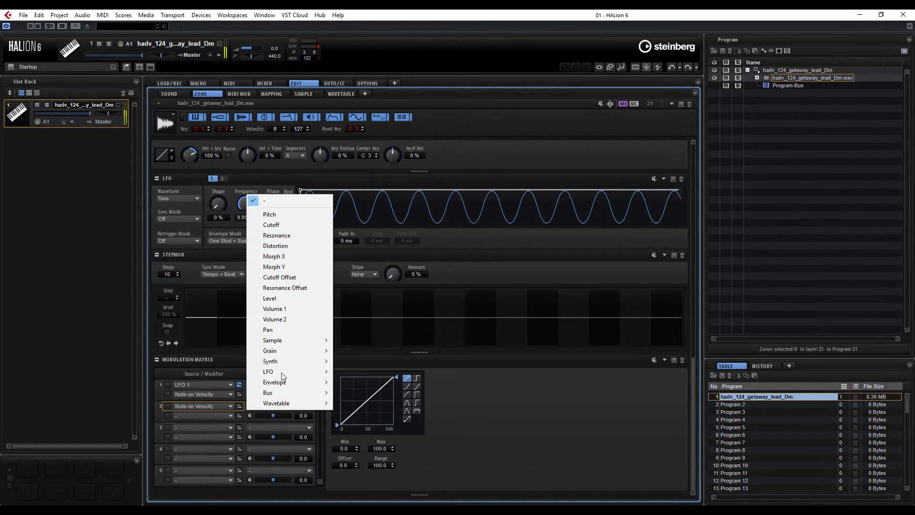
{"action": "left_click", "coordinate": [292, 225]}
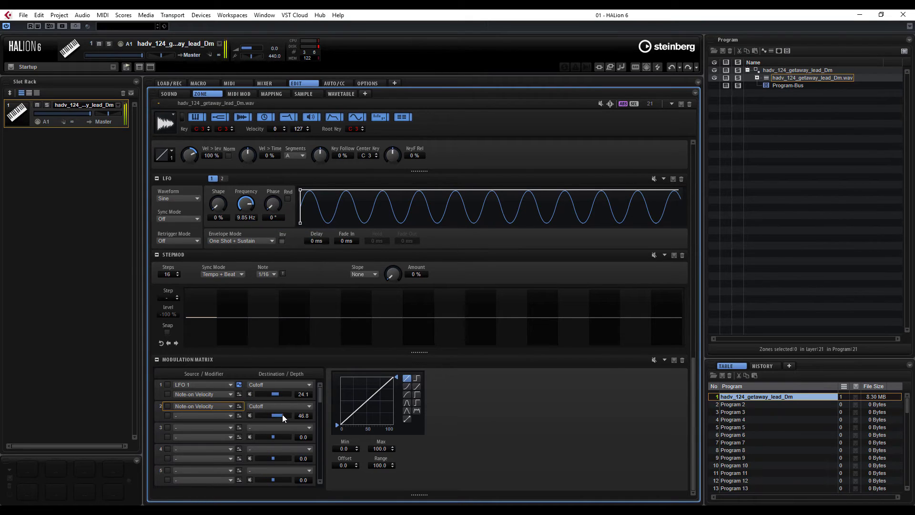
{"action": "left_click_drag", "start_coordinate": [278, 416], "coordinate": [280, 417]}
Drag the pitch envelope's first node down to -100 % and turn Env Amnt to 60 semitones.
{"action": "left_click", "coordinate": [332, 117]}
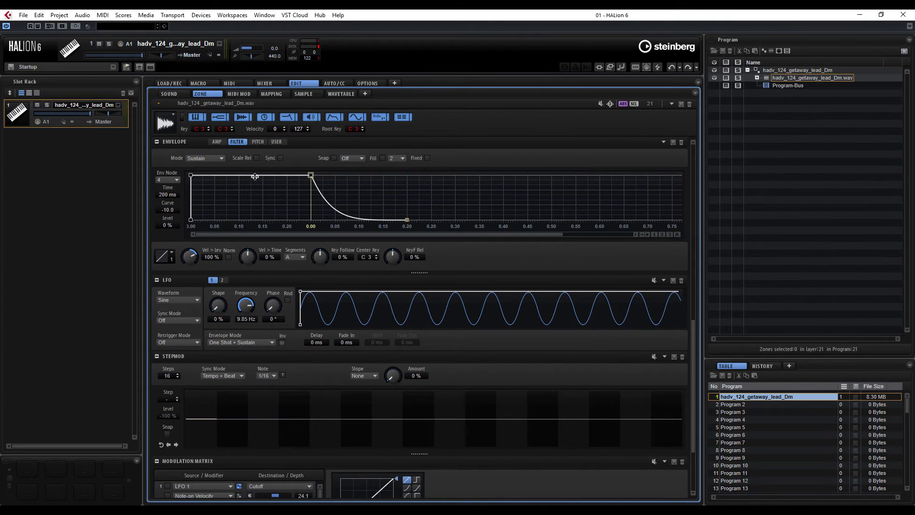
{"action": "left_click", "coordinate": [258, 141]}
{"action": "left_click", "coordinate": [222, 142]}
{"action": "left_click", "coordinate": [237, 142]}
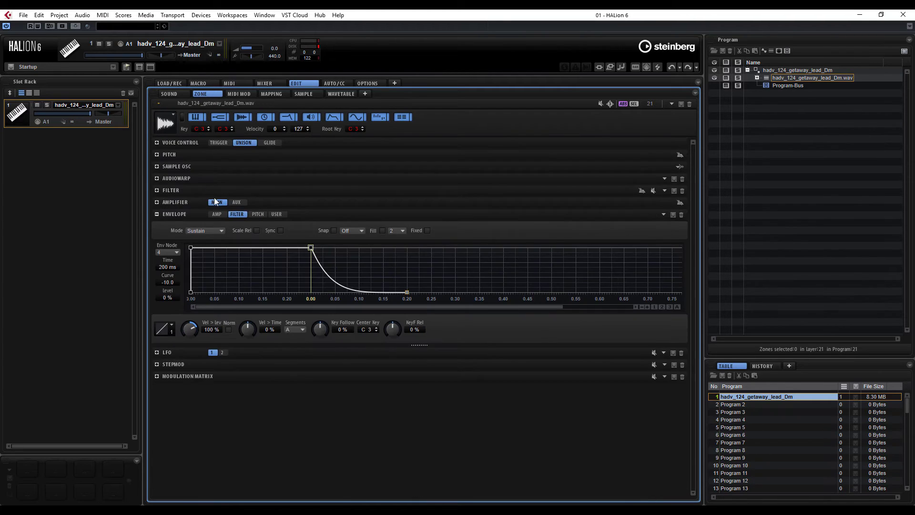
{"action": "left_click", "coordinate": [256, 214]}
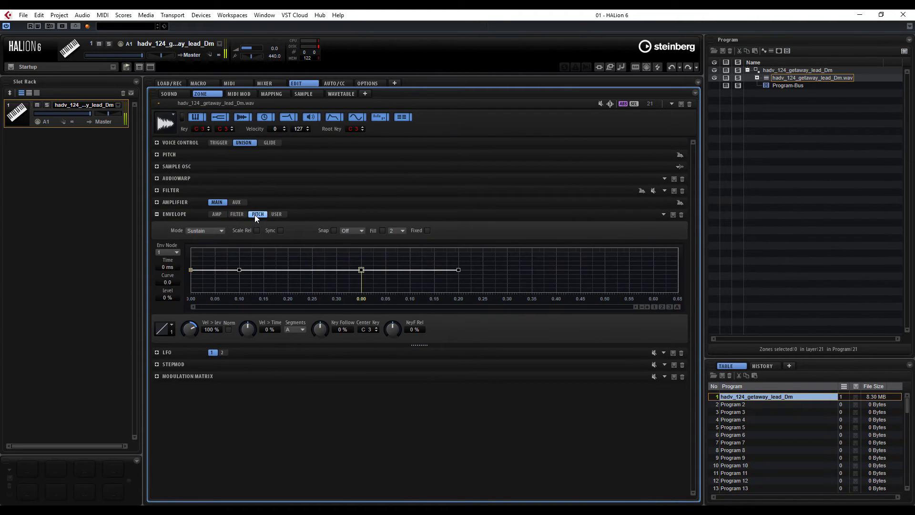
{"action": "left_click_drag", "start_coordinate": [192, 270], "coordinate": [190, 297]}
{"action": "left_click", "coordinate": [156, 154]}
{"action": "left_click_drag", "start_coordinate": [316, 183], "coordinate": [323, 140]}
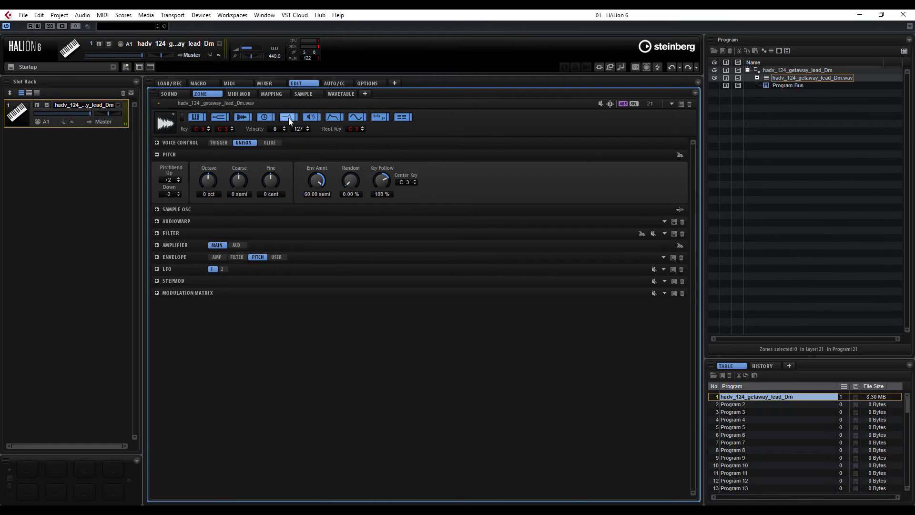
Move the pitch envelope's second node to 95 ms at -43 %.
{"action": "left_click", "coordinate": [325, 117]}
{"action": "left_click", "coordinate": [334, 118]}
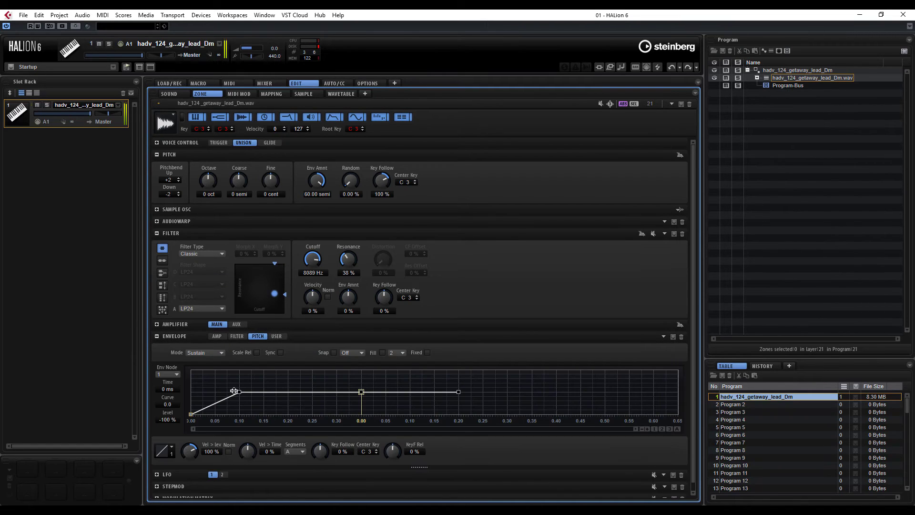
{"action": "mouse_move", "coordinate": [240, 392]}
{"action": "left_mouse_down"}
{"action": "mouse_move", "coordinate": [245, 378]}
{"action": "mouse_move", "coordinate": [276, 372]}
{"action": "mouse_move", "coordinate": [221, 387]}
{"action": "mouse_move", "coordinate": [238, 402]}
{"action": "left_mouse_up"}
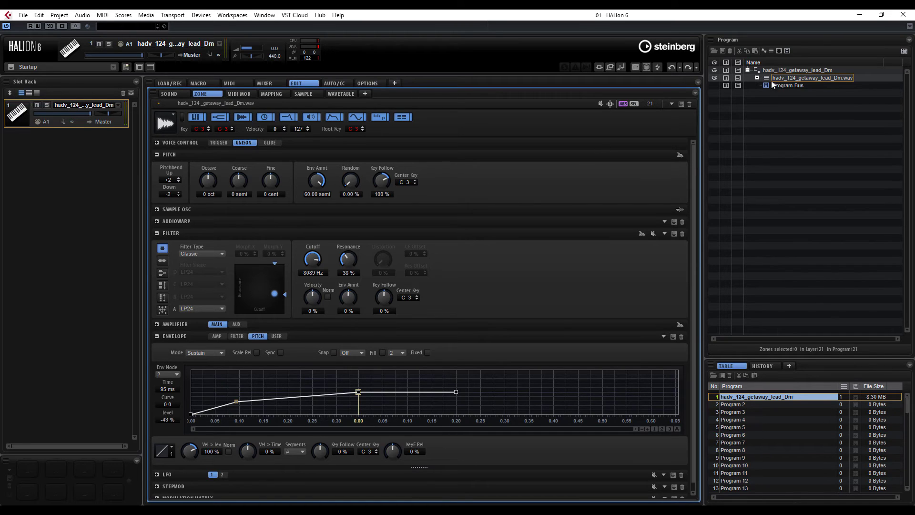
Load REVerence into the Program-Bus's first insert slot.
{"action": "left_click", "coordinate": [794, 87]}
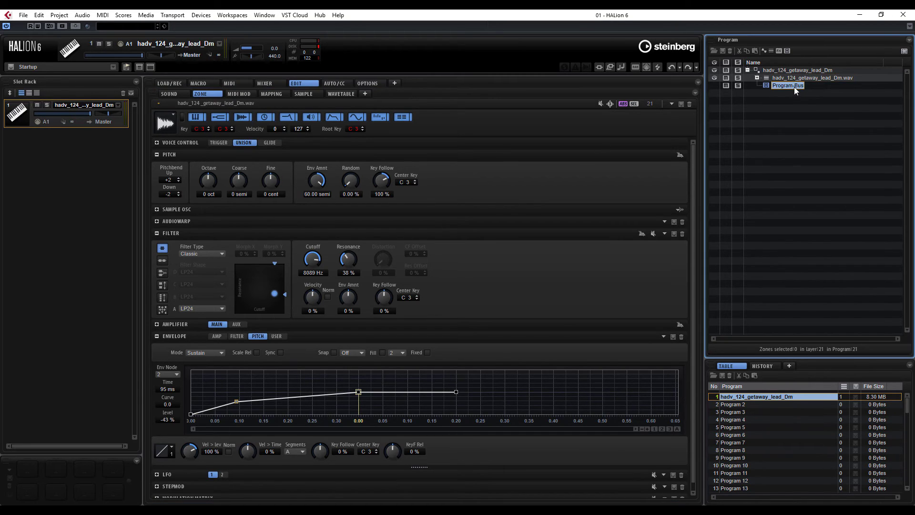
{"action": "left_click", "coordinate": [170, 95]}
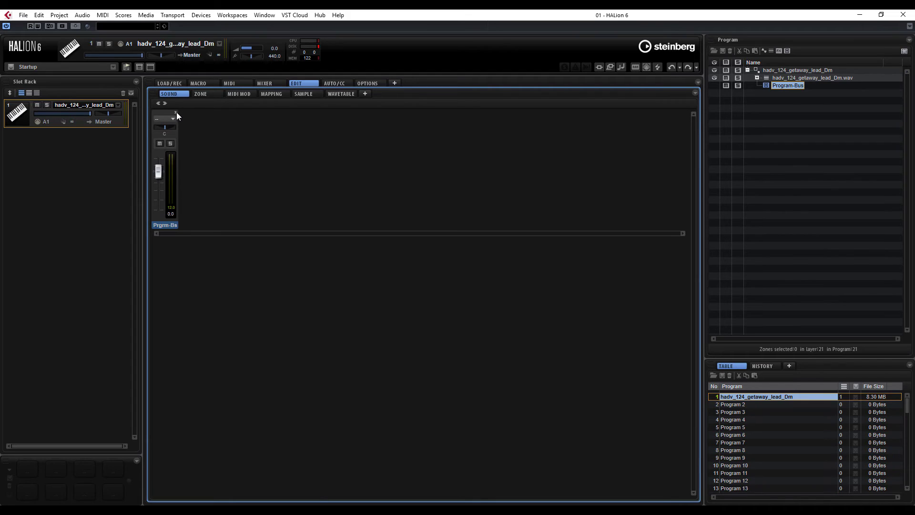
{"action": "left_click", "coordinate": [176, 113]}
{"action": "left_click", "coordinate": [191, 118]}
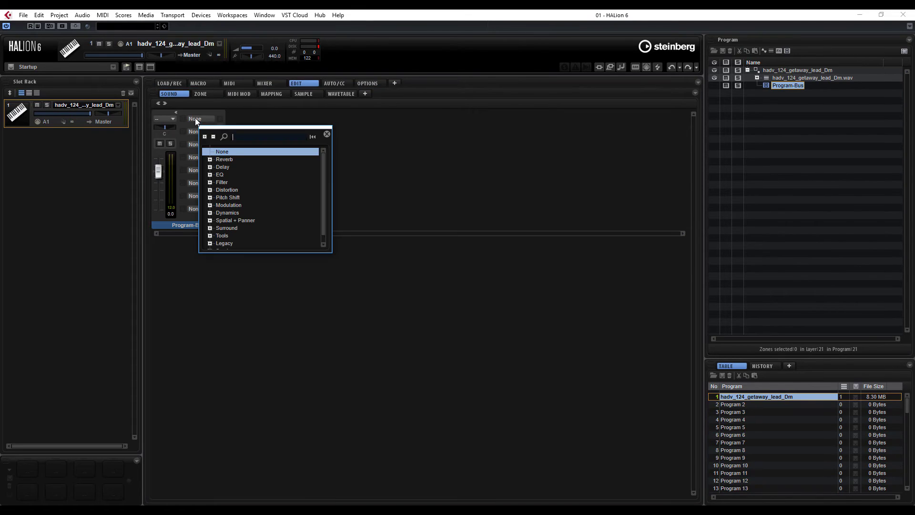
{"action": "left_click", "coordinate": [211, 159]}
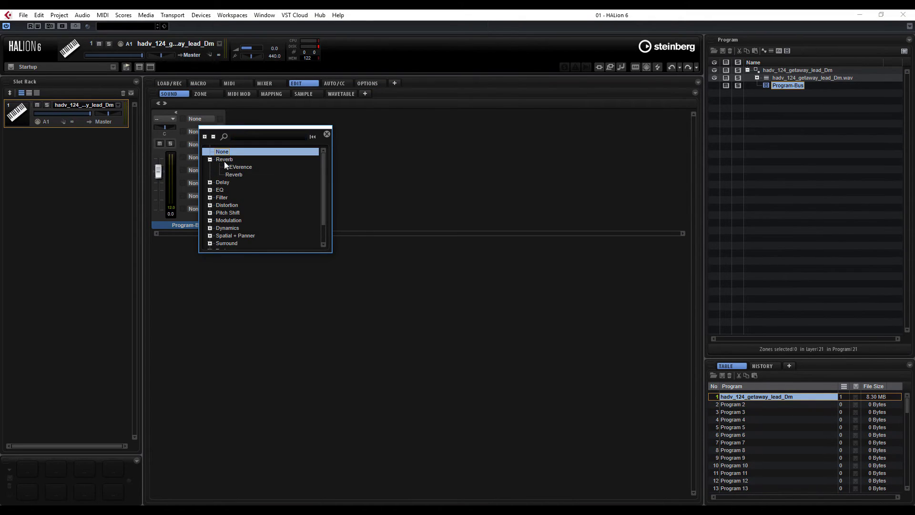
{"action": "left_click", "coordinate": [231, 167]}
{"action": "left_click", "coordinate": [198, 132]}
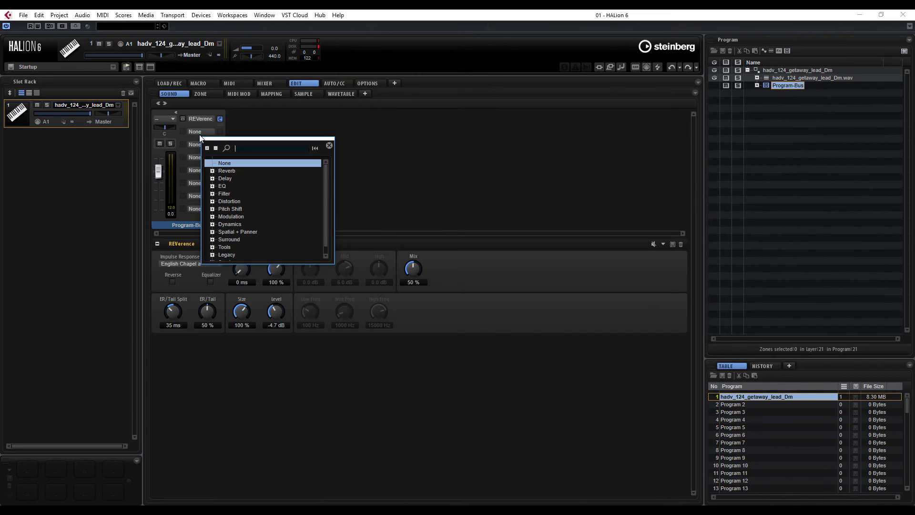
Load MultiDelay into the second insert and lower its mix to 33 %.
{"action": "left_click", "coordinate": [213, 179]}
{"action": "double_click", "coordinate": [238, 185]}
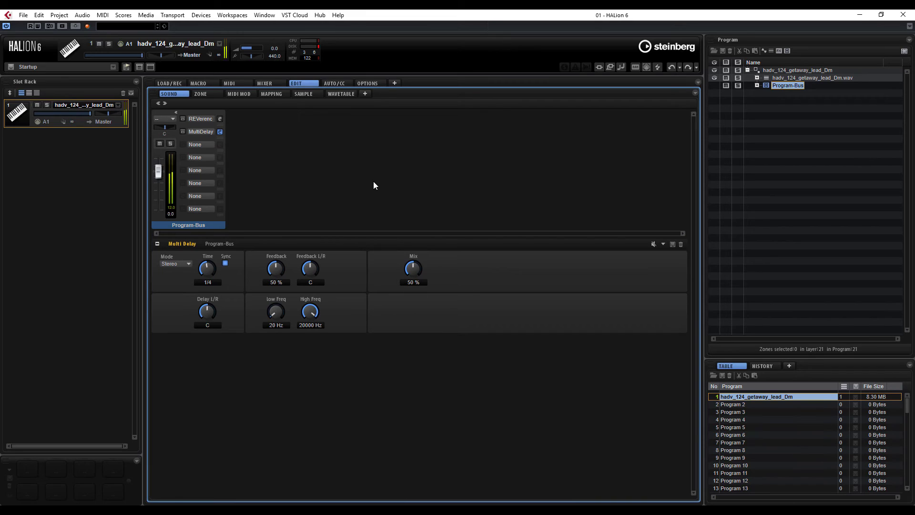
{"action": "left_click_drag", "start_coordinate": [413, 272], "coordinate": [412, 291]}
Bring up the REVerence insert's settings for editing.
{"action": "left_click", "coordinate": [204, 120]}
{"action": "left_click", "coordinate": [220, 119]}
{"action": "left_click", "coordinate": [219, 118]}
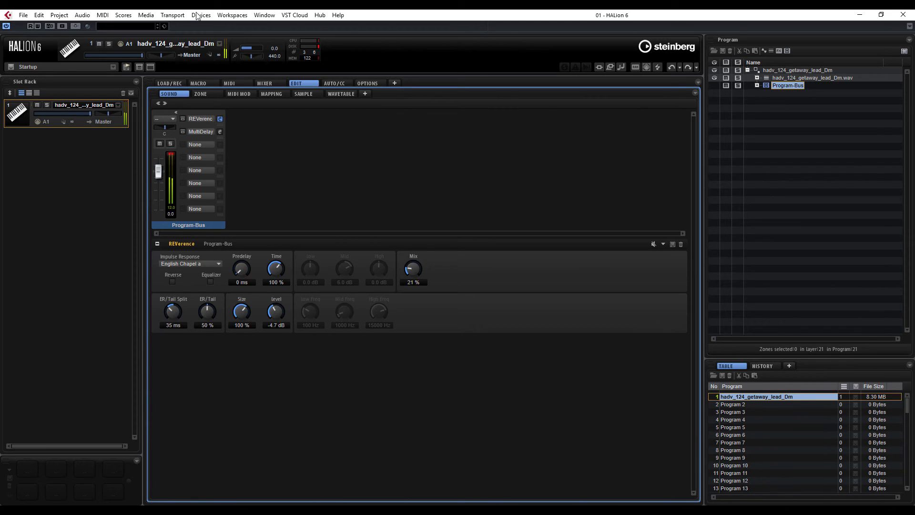
Drag pitch-envelope node 2 up to about 2%, node 3 to 255 ms at 6%, node 4 to -100%.
{"action": "left_click", "coordinate": [305, 93]}
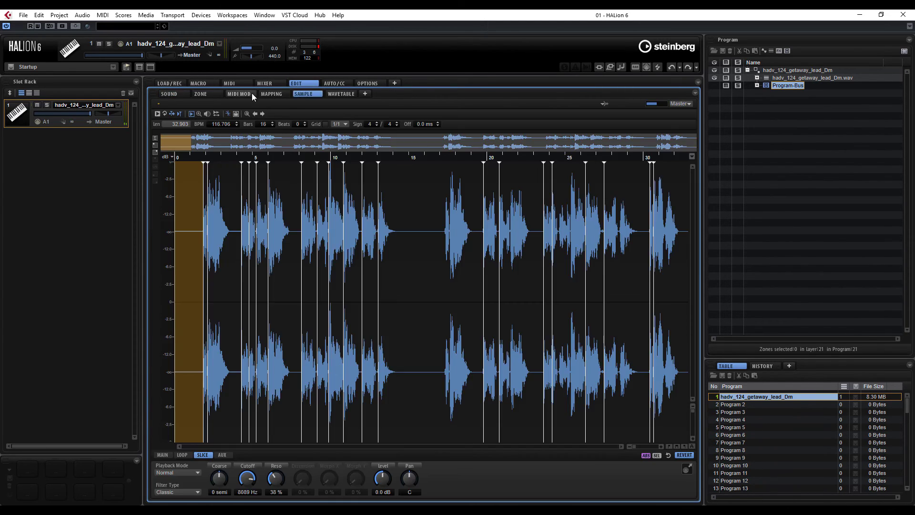
{"action": "left_click", "coordinate": [213, 93]}
{"action": "left_click_drag", "start_coordinate": [236, 401], "coordinate": [203, 392]}
{"action": "left_click", "coordinate": [325, 396]}
{"action": "mouse_move", "coordinate": [325, 397]}
{"action": "left_mouse_down"}
{"action": "mouse_move", "coordinate": [327, 415]}
{"action": "mouse_move", "coordinate": [329, 399]}
{"action": "left_mouse_up"}
{"action": "left_click_drag", "start_coordinate": [426, 392], "coordinate": [412, 414]}
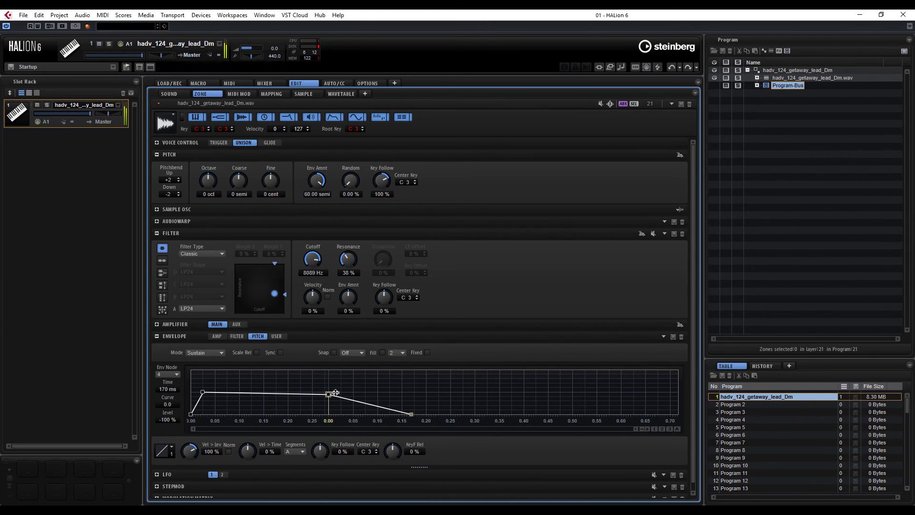
{"action": "left_click_drag", "start_coordinate": [329, 395], "coordinate": [328, 391]}
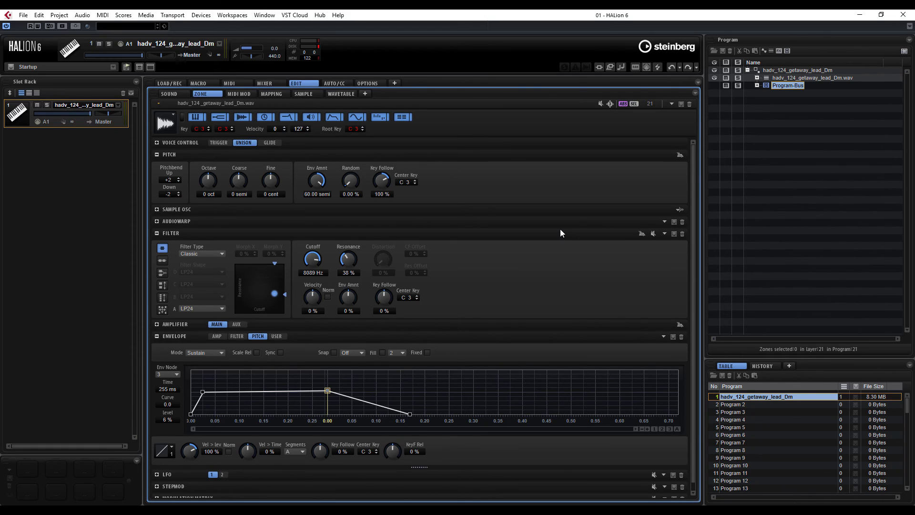
Expand the StepMod and Modulation Matrix sections to check their settings.
{"action": "scroll", "coordinate": [561, 232], "scroll_direction": "down", "scroll_amount": 1}
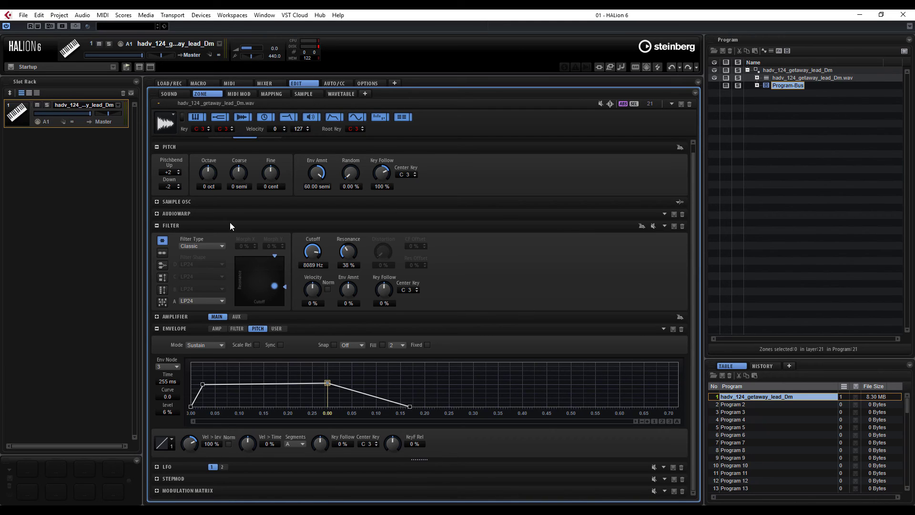
{"action": "left_click", "coordinate": [383, 120]}
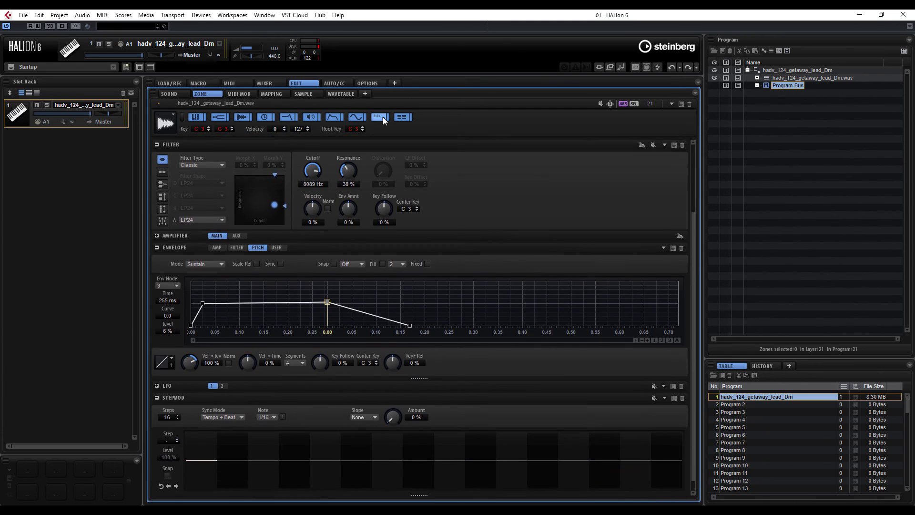
{"action": "left_click", "coordinate": [405, 115]}
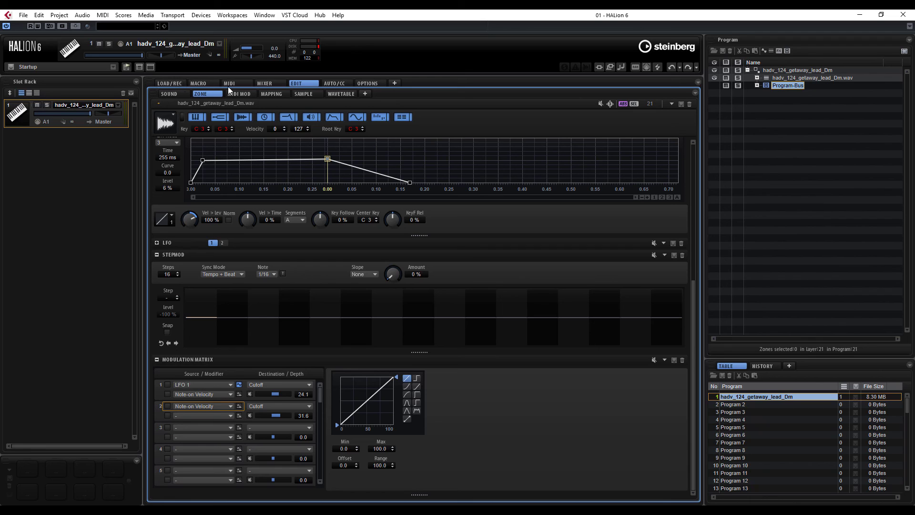
Browse the MACRO, MIDI, MIXER and EDIT pages, ending on the empty AUTO/CC page.
{"action": "left_click", "coordinate": [209, 85]}
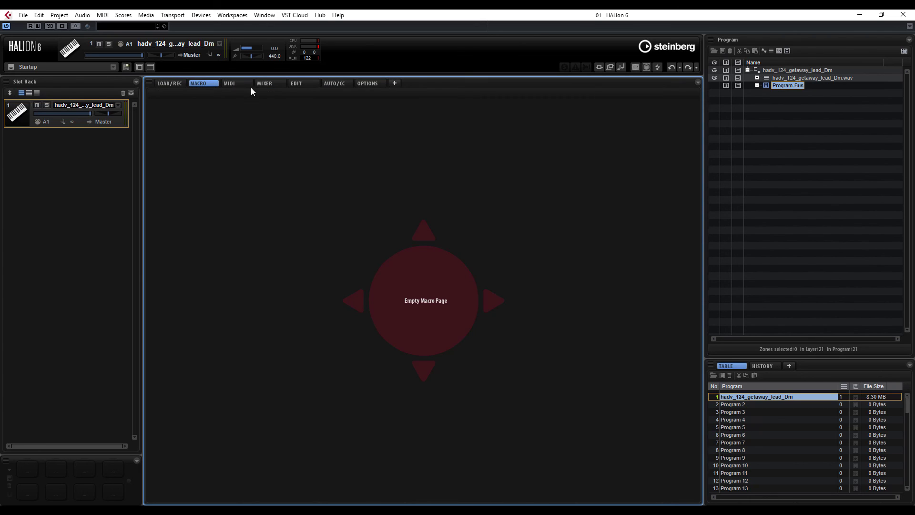
{"action": "left_click", "coordinate": [237, 84]}
{"action": "left_click", "coordinate": [270, 83]}
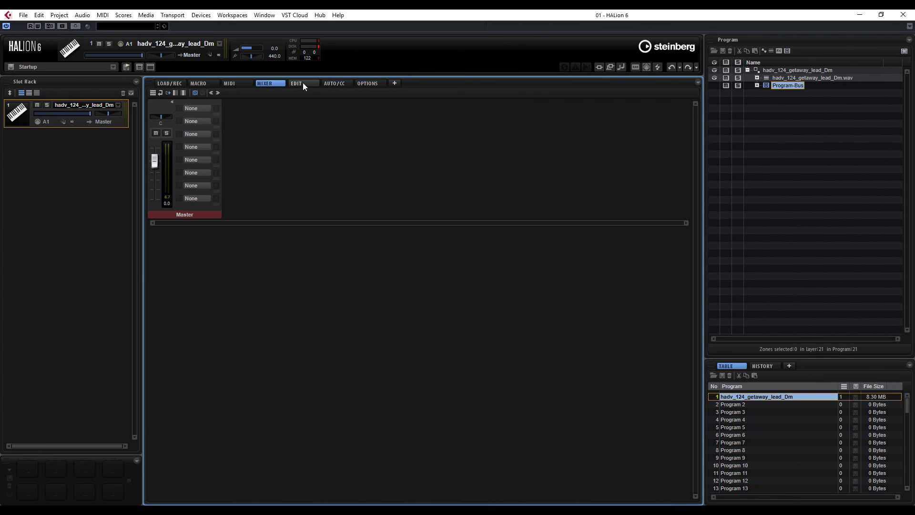
{"action": "left_click", "coordinate": [302, 82]}
{"action": "left_click", "coordinate": [339, 84]}
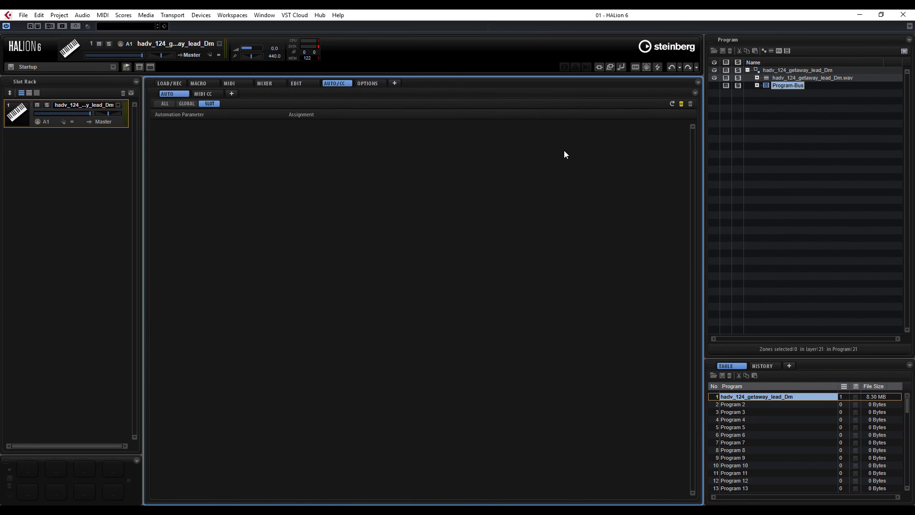